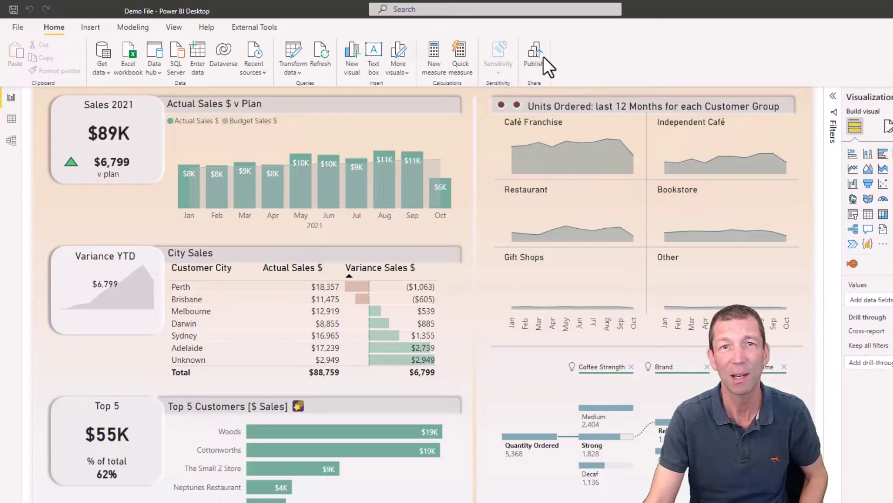
# - Publish Demo File to the 1 YouTube Demo workspace, replacing the existing Demo File dataset
pyautogui.click(544, 57)
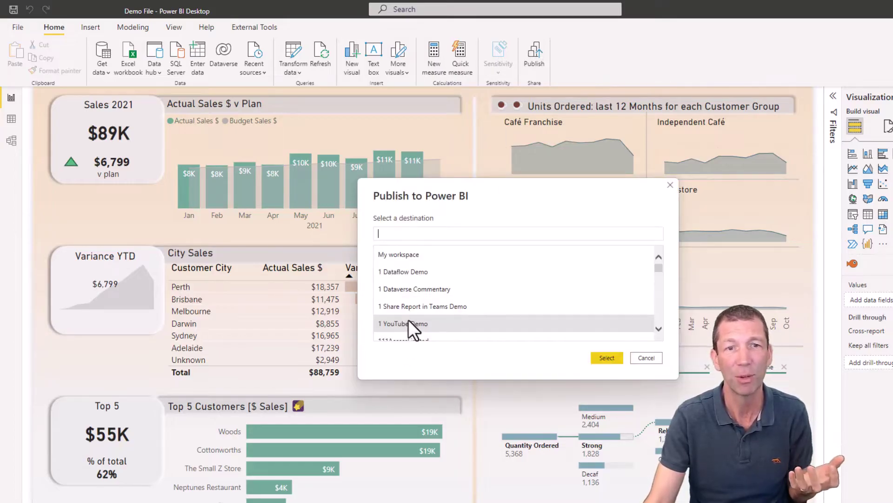
pyautogui.doubleClick(467, 326)
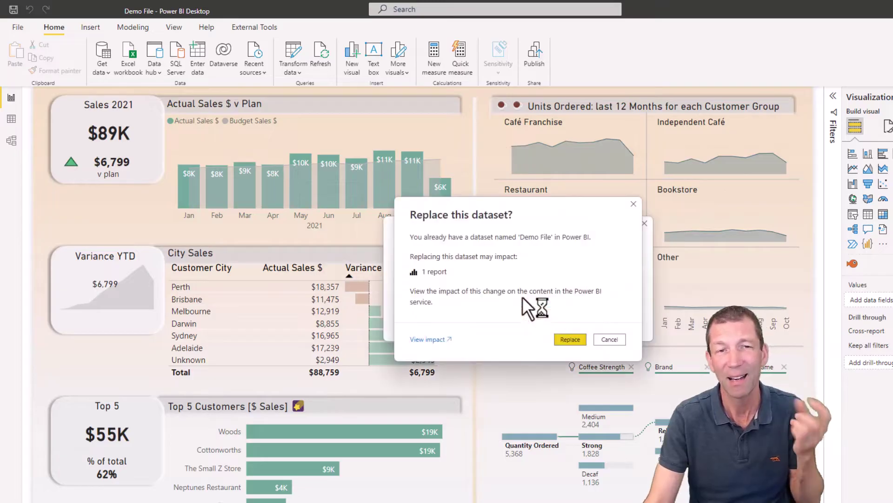
pyautogui.click(577, 341)
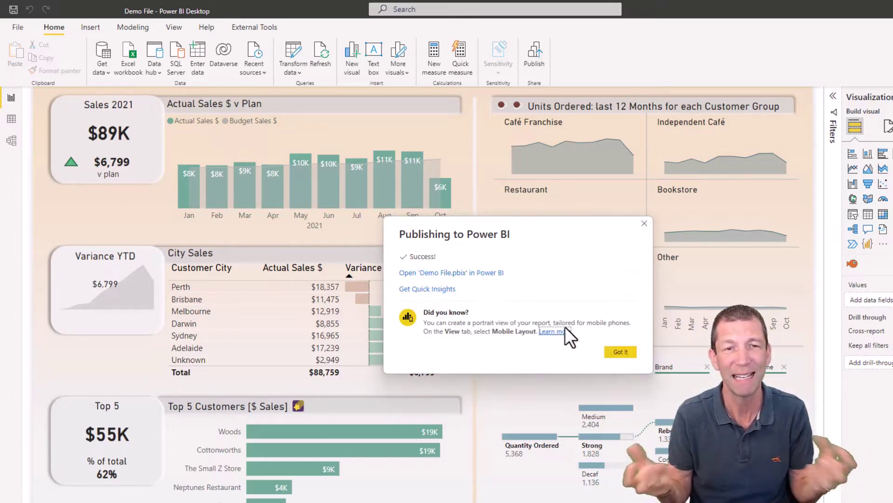
# - Open the published Demo File report in the browser and bring up its Share dialog
pyautogui.click(467, 273)
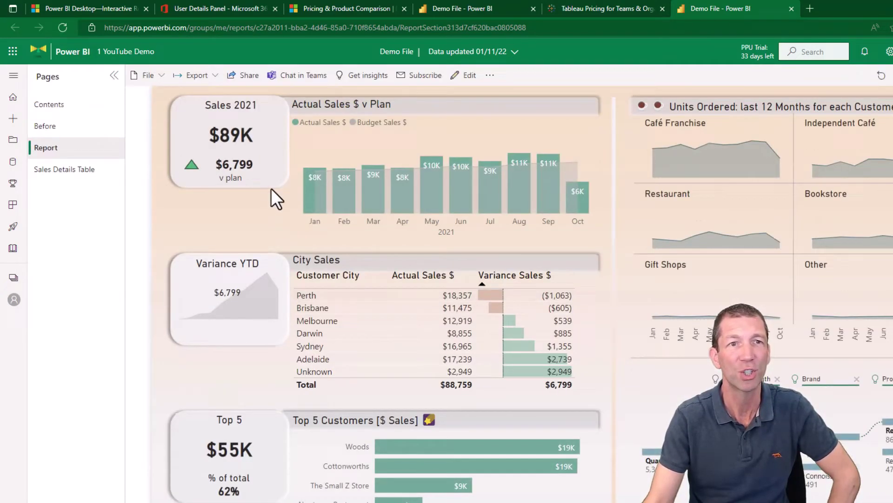
pyautogui.click(240, 76)
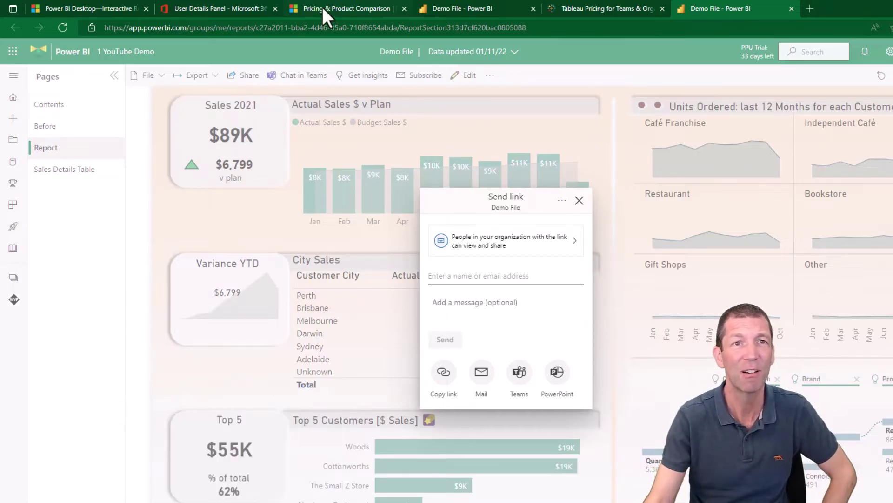
# - Show the Power BI pricing page listing Pro at $9.99 and Premium at $20 per user/month
pyautogui.click(285, 7)
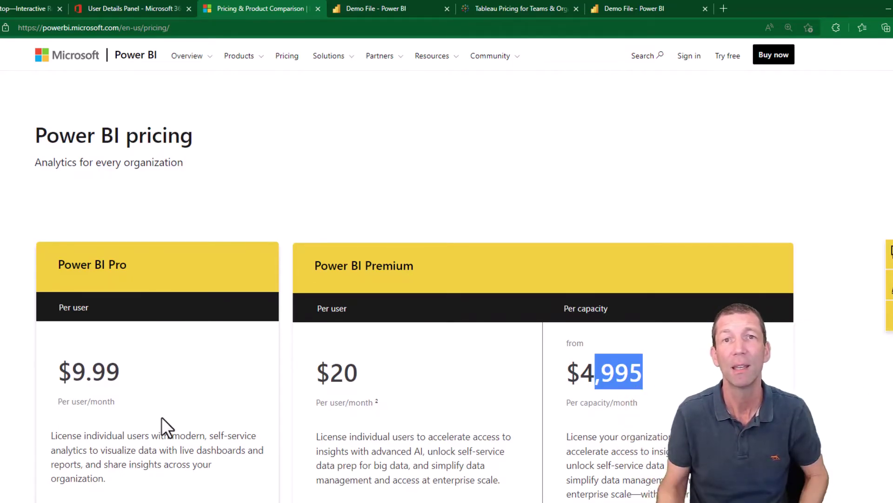
# - Close the Send link panel, try File > Embed report > Publish to web, and dismiss the admin message
pyautogui.click(632, 8)
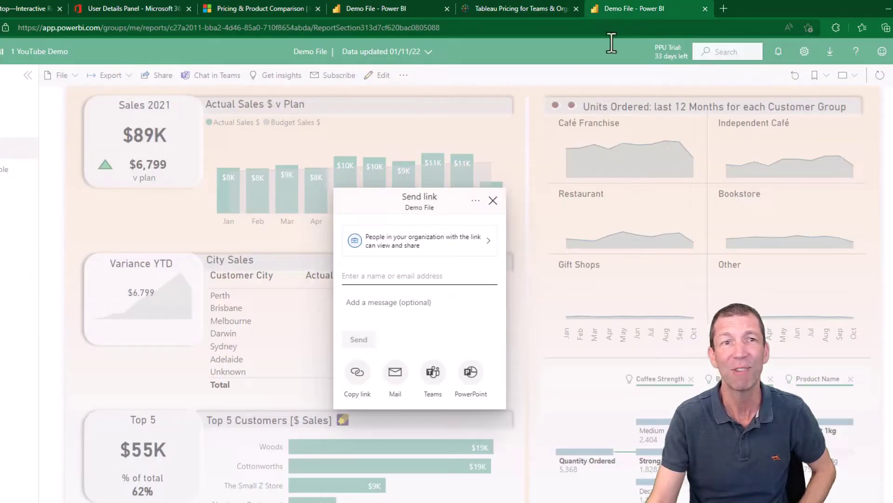
pyautogui.click(493, 201)
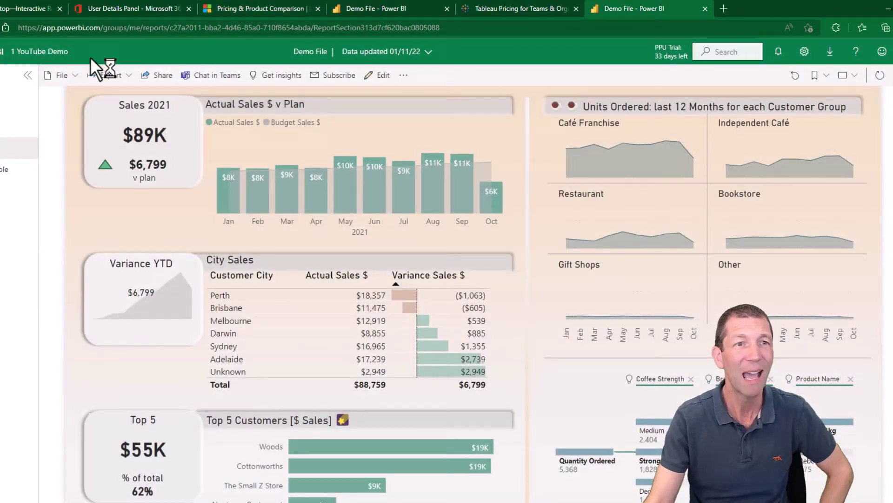
pyautogui.click(76, 77)
pyautogui.moveTo(97, 177)
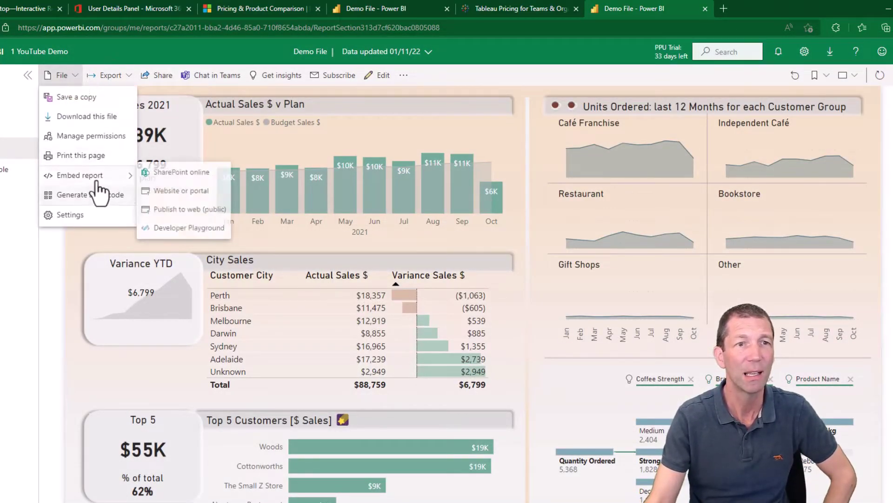
pyautogui.click(201, 214)
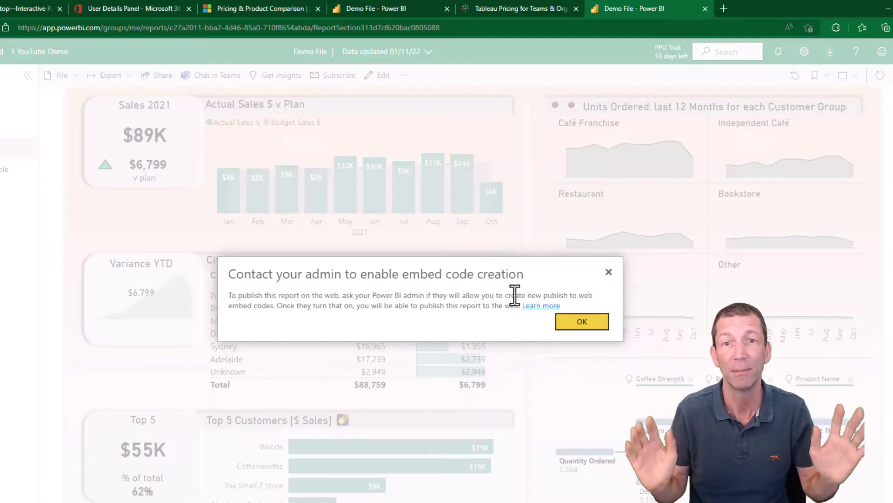
pyautogui.click(608, 272)
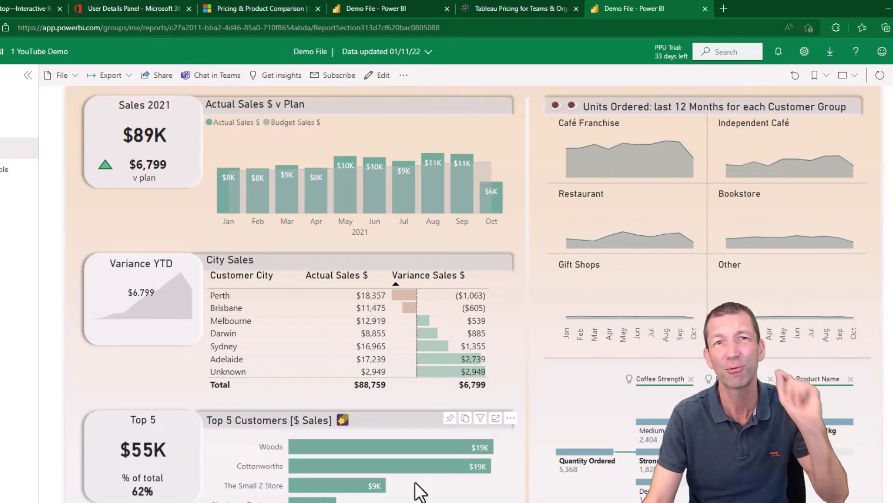
pyautogui.moveTo(502, 502)
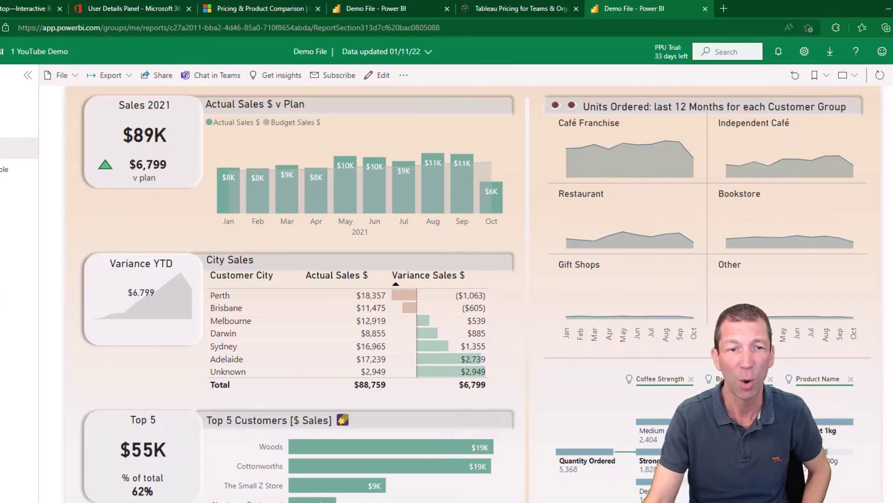
pyautogui.click(117, 5)
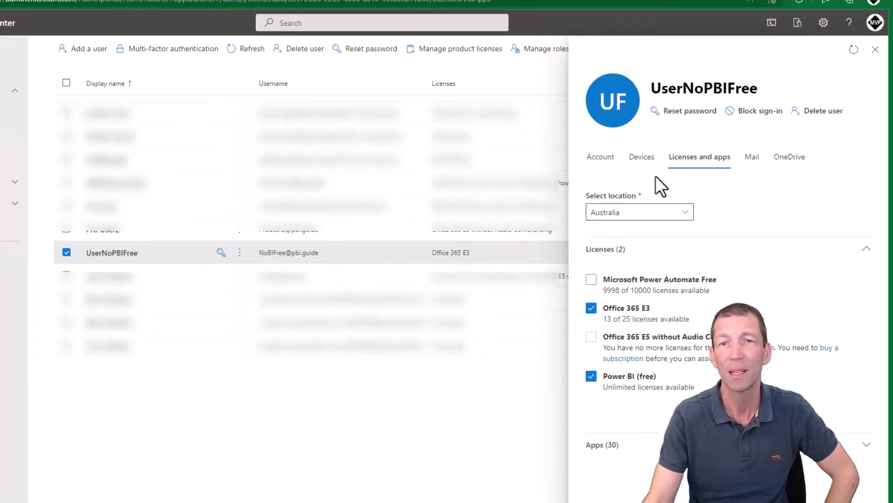
pyautogui.click(593, 378)
pyautogui.click(594, 378)
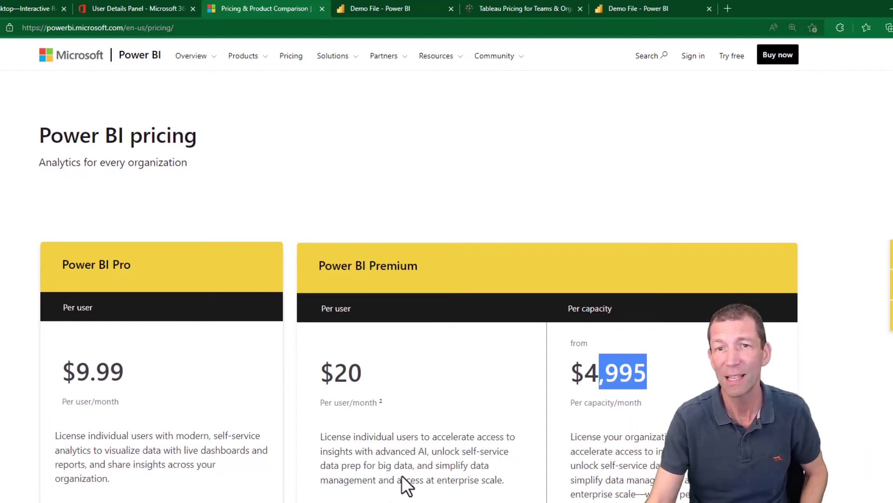
# - Highlight the Per capacity heading and its $4,995 per-month price on the pricing page
pyautogui.click(588, 327)
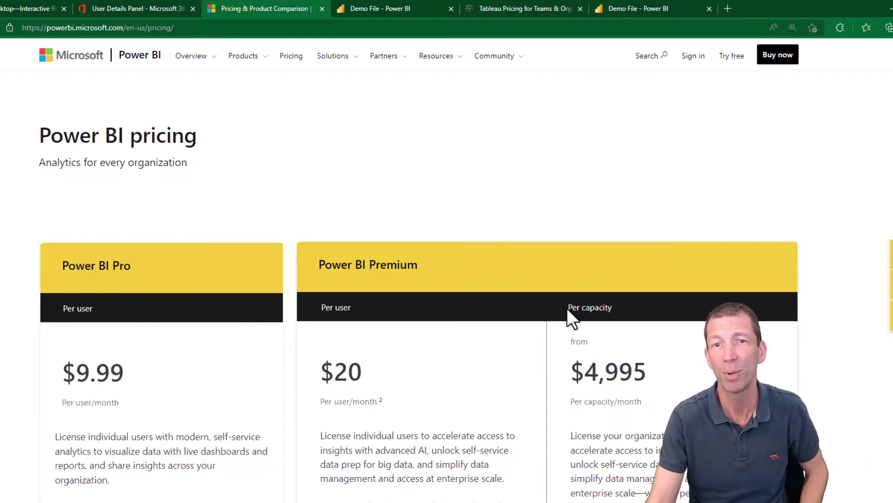
pyautogui.moveTo(567, 309); pyautogui.dragTo(618, 307)
pyautogui.moveTo(577, 371); pyautogui.dragTo(654, 375)
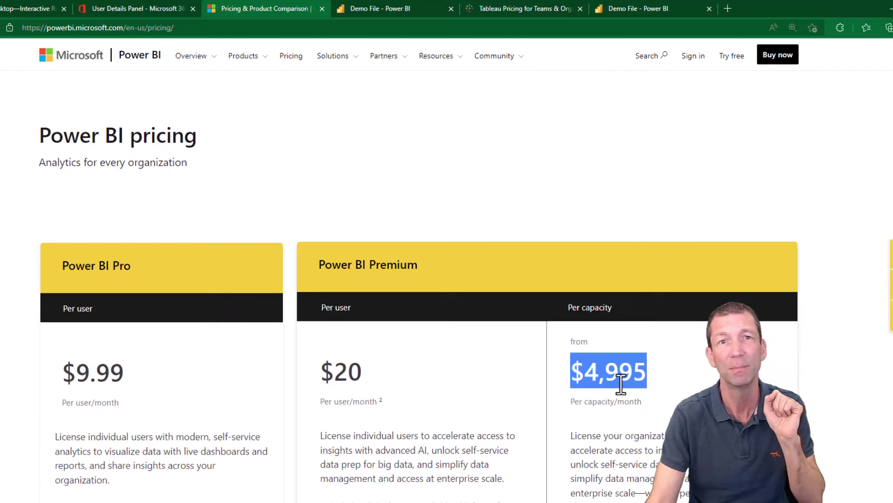
# - Open the 1 YouTube Demo workspace's Settings on the Premium tab, showing licence mode Pro
pyautogui.click(404, 9)
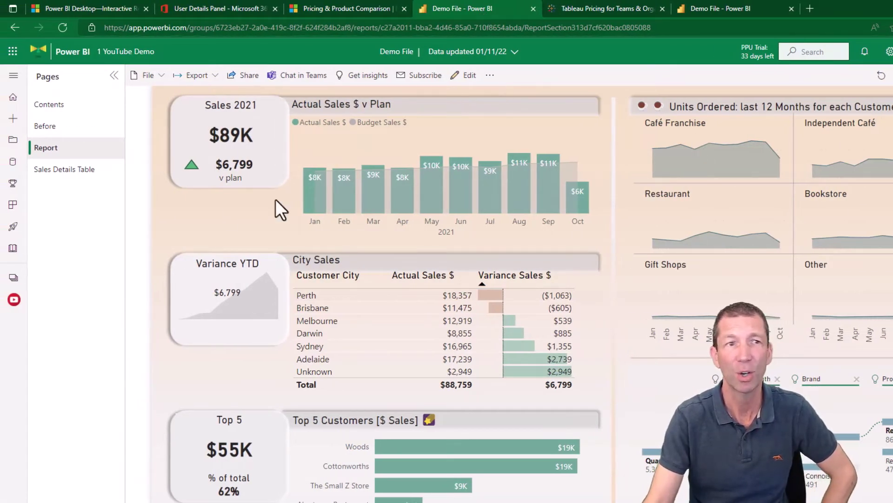
pyautogui.click(14, 299)
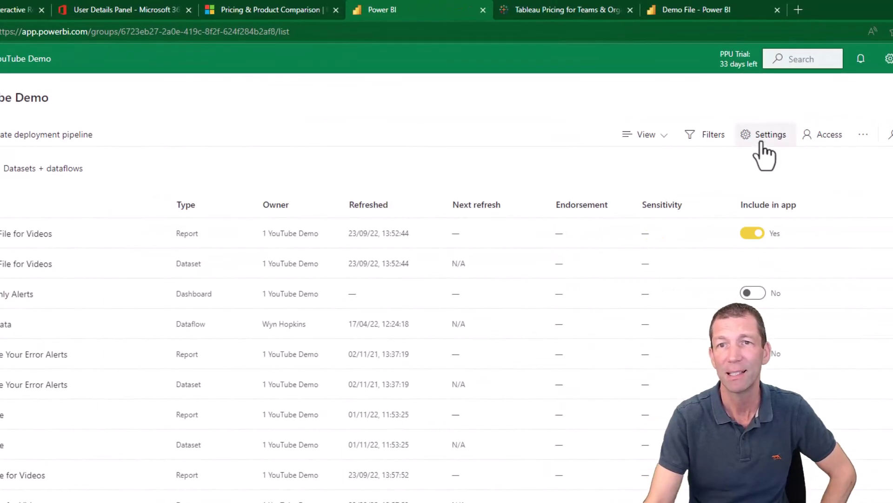
pyautogui.click(762, 143)
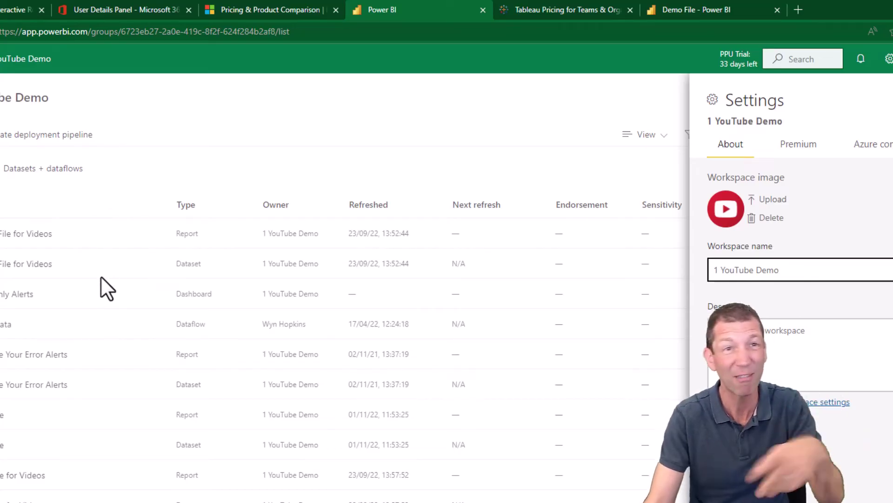
pyautogui.click(794, 148)
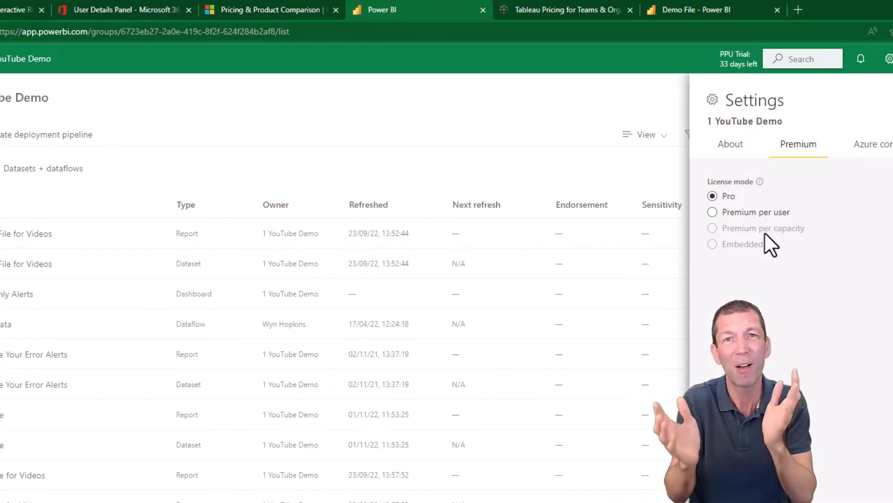
# - Show the pricing page full screen and highlight the $20 per-user and $4,995 per-capacity prices
pyautogui.click(235, 9)
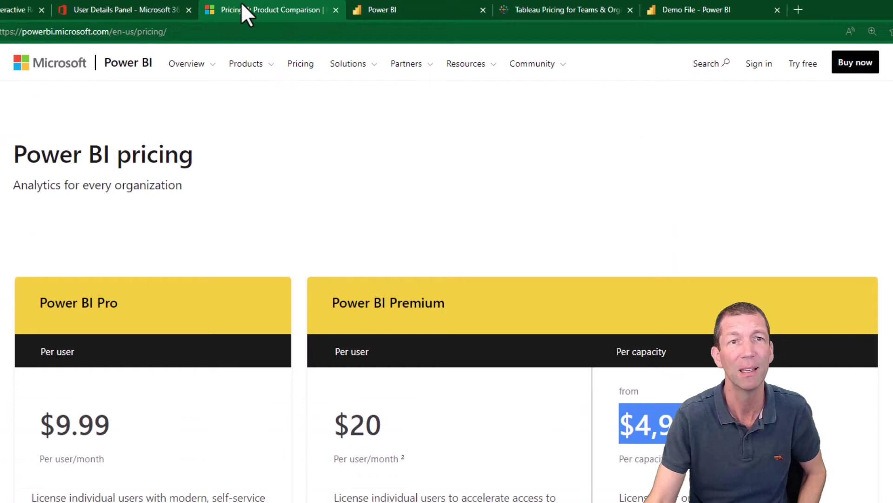
pyautogui.press('F11')
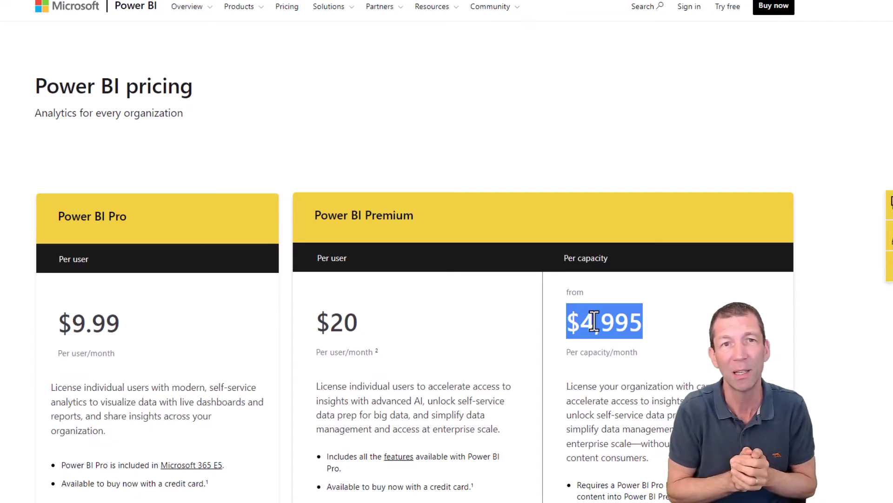
pyautogui.click(321, 321)
pyautogui.moveTo(320, 321); pyautogui.dragTo(370, 320)
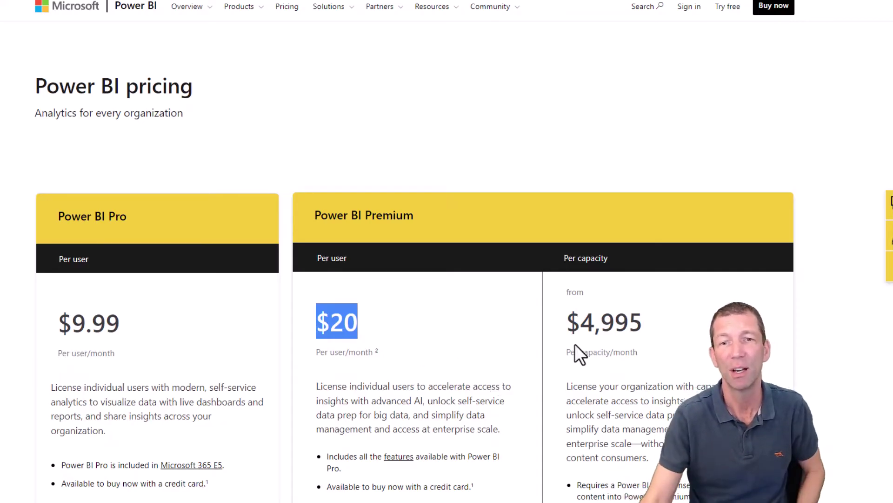
pyautogui.moveTo(574, 321); pyautogui.dragTo(656, 325)
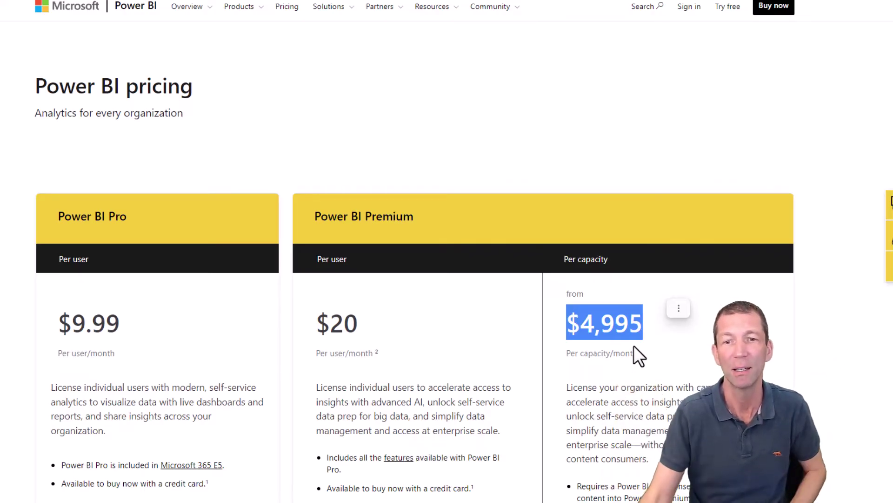
pyautogui.scroll(-1, 635, 348)
# - Scroll down to the Buy now and Contact sales options, then back up the pricing page
pyautogui.scroll(-4, 636, 349)
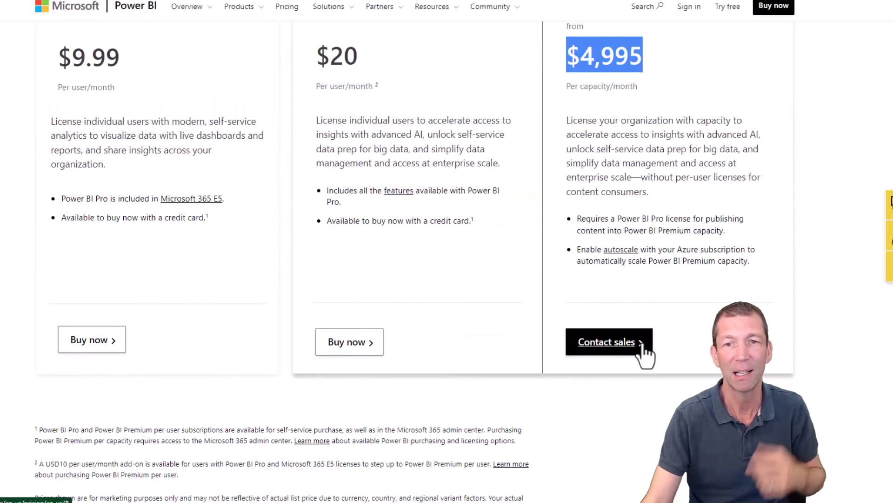
pyautogui.scroll(3, 634, 231)
pyautogui.scroll(2, 629, 228)
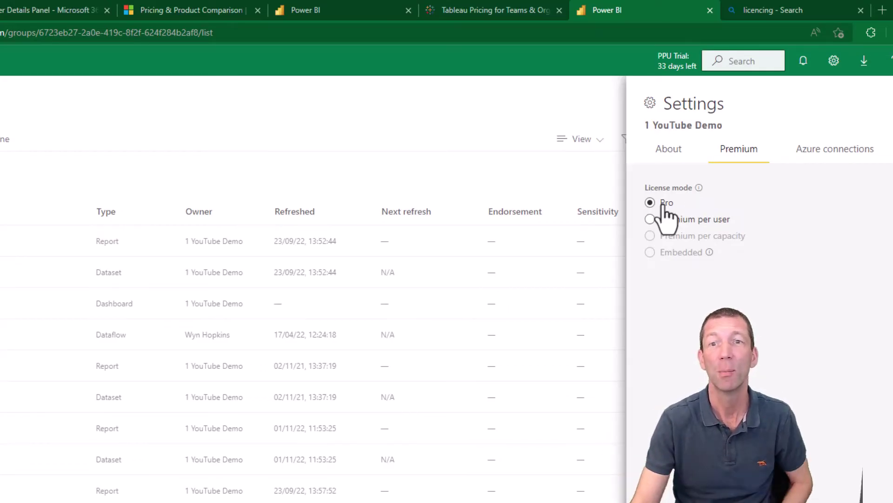
# - Select Premium per user under License mode in the workspace's Premium settings
pyautogui.click(663, 219)
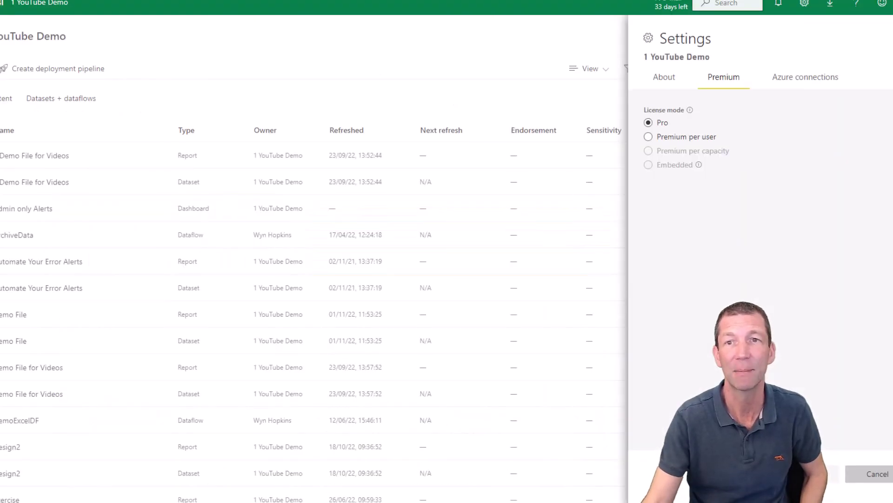
pyautogui.click(671, 139)
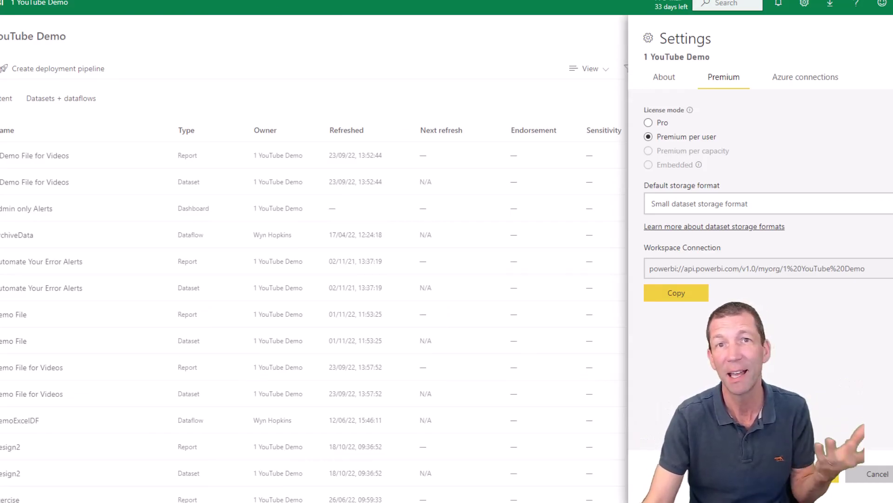
# - Show Tableau pricing: Creator $70, Explorer $42 and Viewer $15 per user/month
pyautogui.click(530, 1)
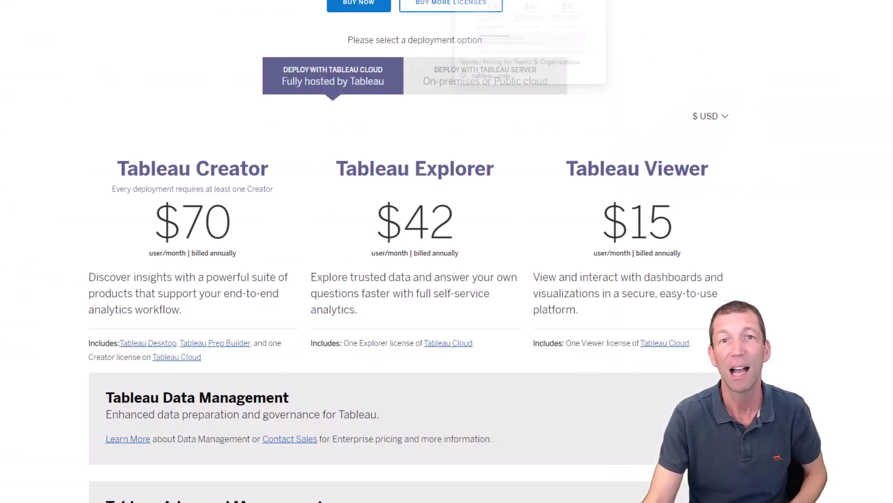